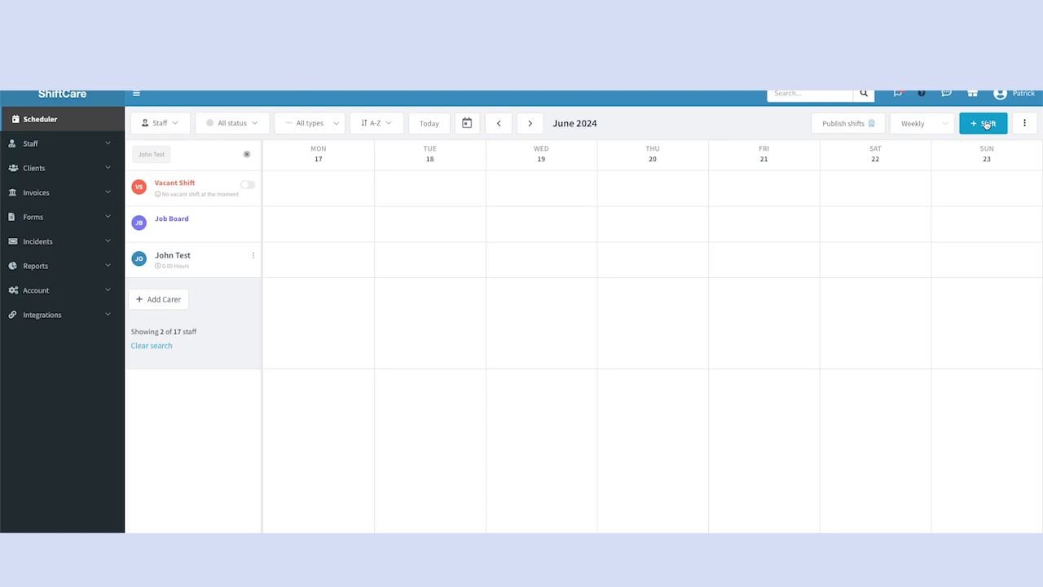
# Start a new shift and choose the client by searching for their first name.
pyautogui.click(986, 124)
pyautogui.click(865, 136)
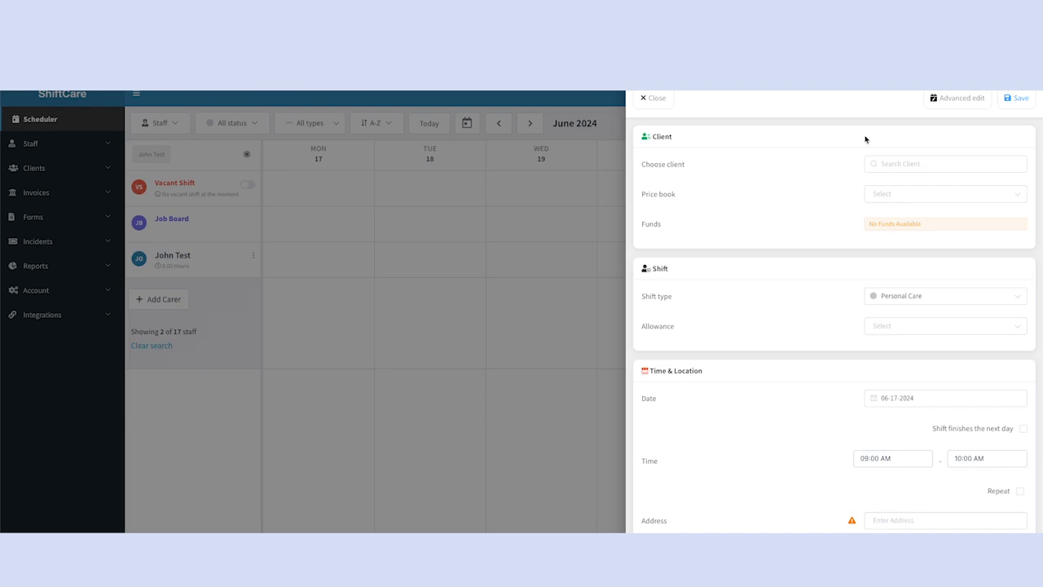
pyautogui.click(901, 165)
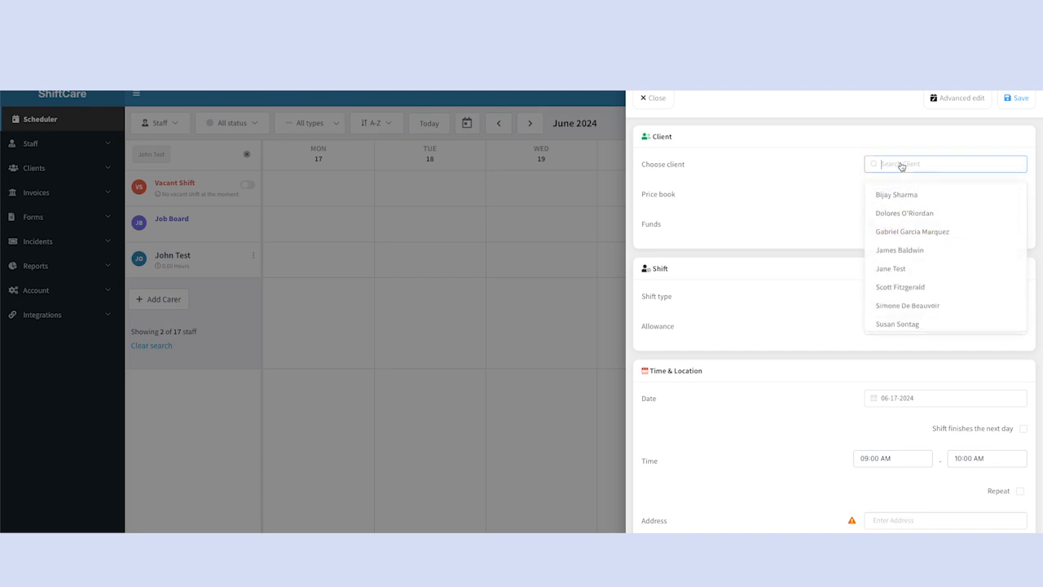
pyautogui.write('jane')
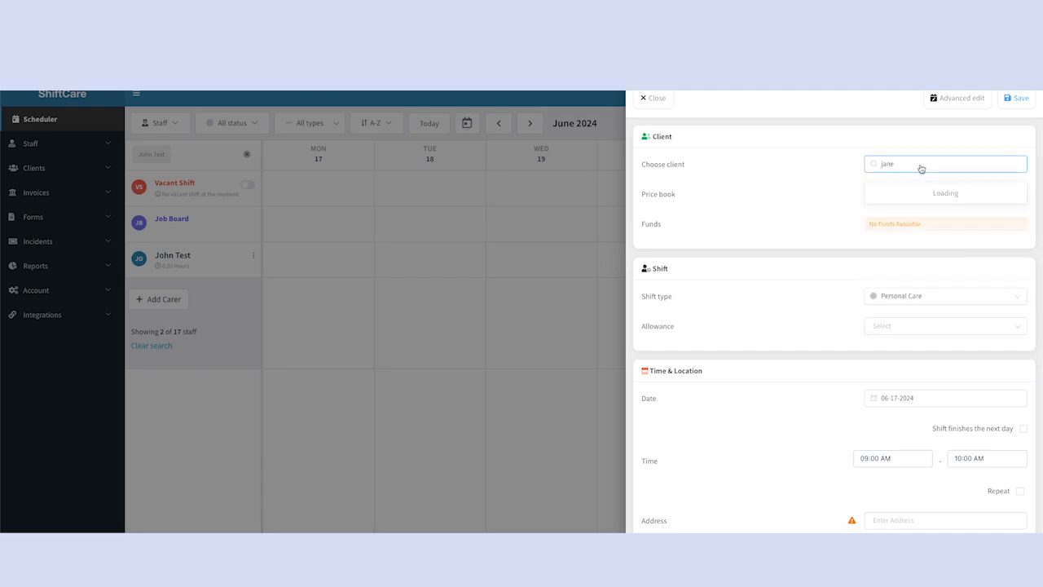
pyautogui.click(910, 195)
pyautogui.click(821, 197)
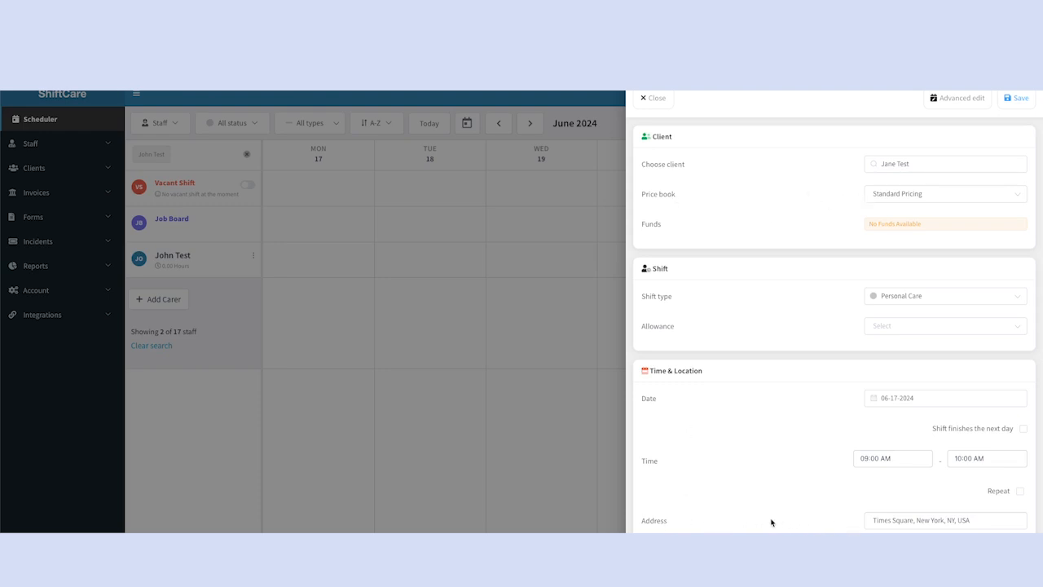
# Switch the shift's price book to Single Task and back to Standard Pricing.
pyautogui.click(919, 196)
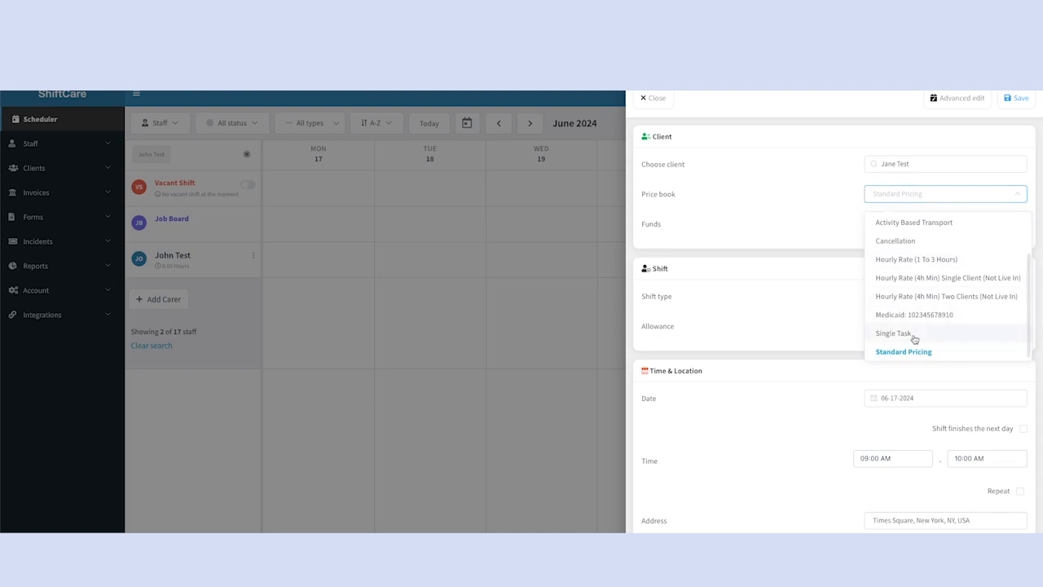
pyautogui.click(913, 334)
pyautogui.click(921, 197)
pyautogui.scroll(-2, 925, 306)
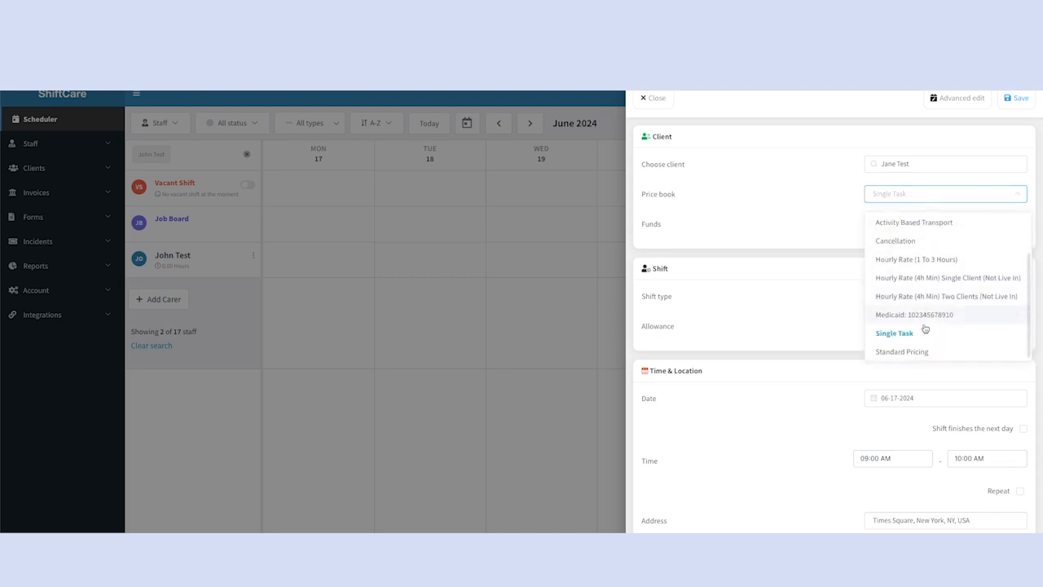
pyautogui.click(919, 351)
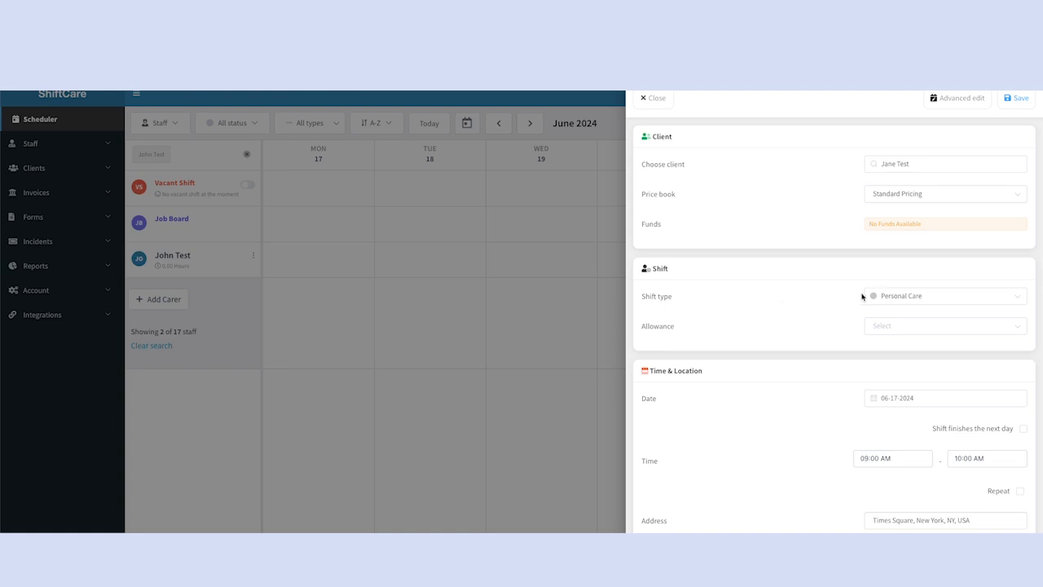
# Review the available shift types and allowances, keeping Personal Care as the shift type and no allowance.
pyautogui.click(919, 299)
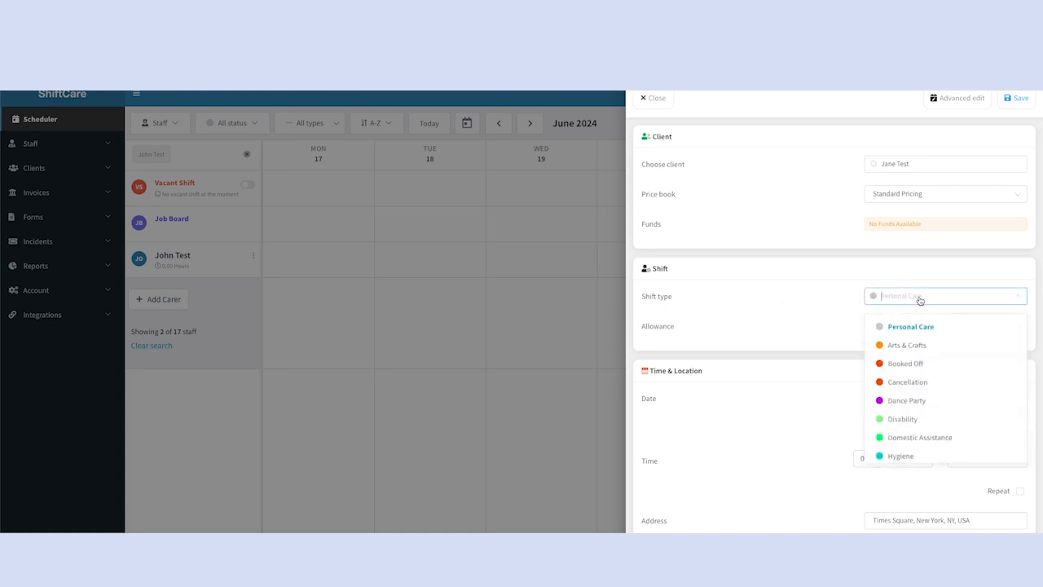
pyautogui.scroll(-3, 920, 363)
pyautogui.scroll(2, 919, 363)
pyautogui.scroll(3, 919, 363)
pyautogui.click(927, 326)
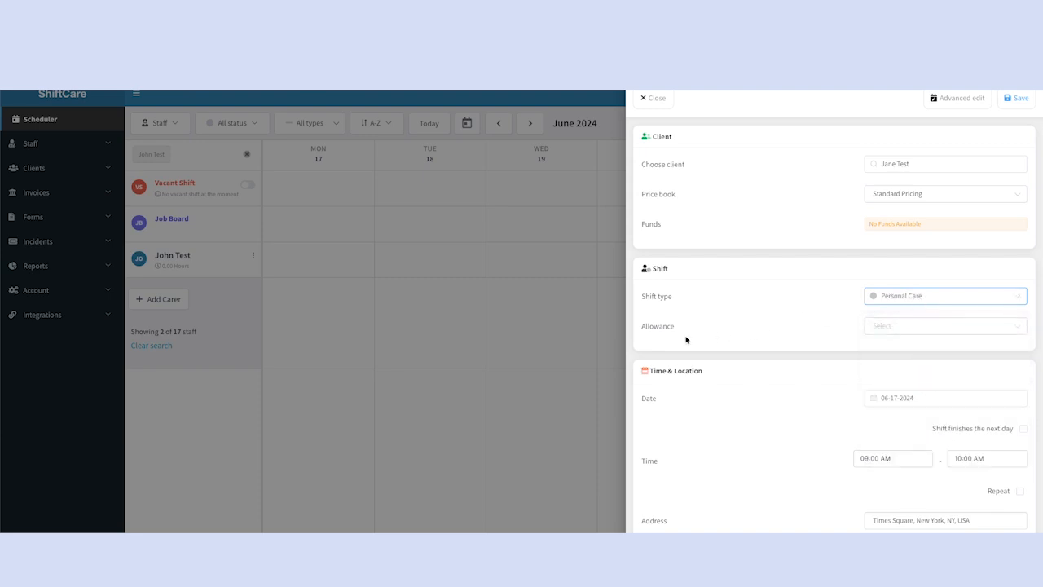
pyautogui.click(903, 326)
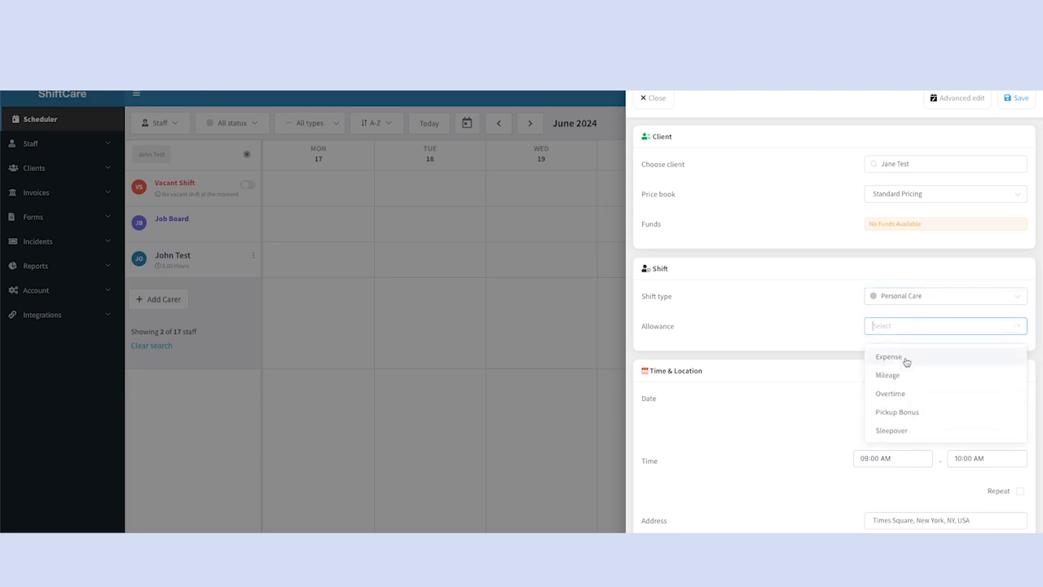
pyautogui.click(784, 318)
# Set the shift's end time to 05:00 PM.
pyautogui.scroll(-2, 784, 317)
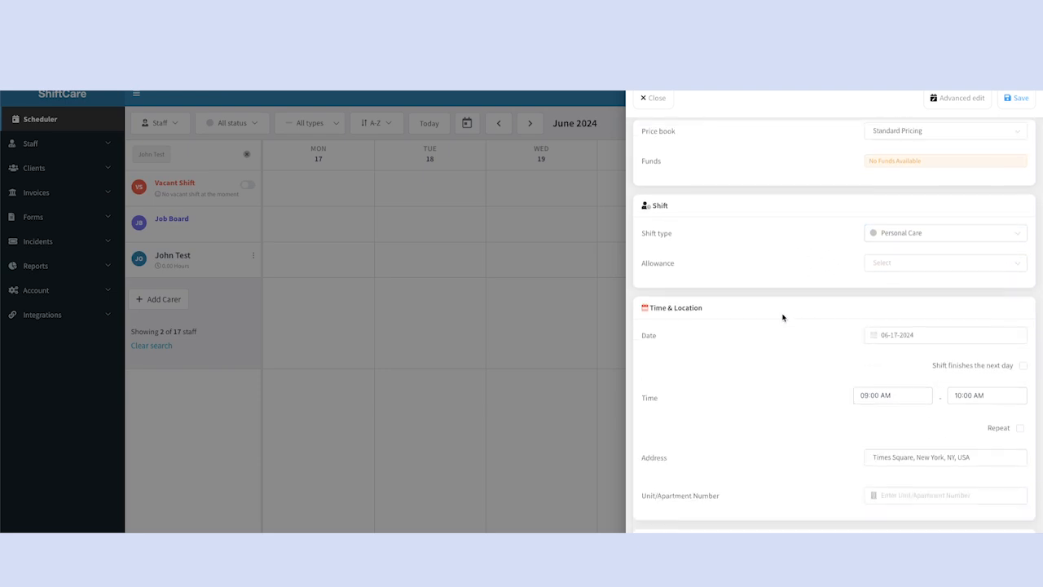
pyautogui.scroll(-3, 783, 318)
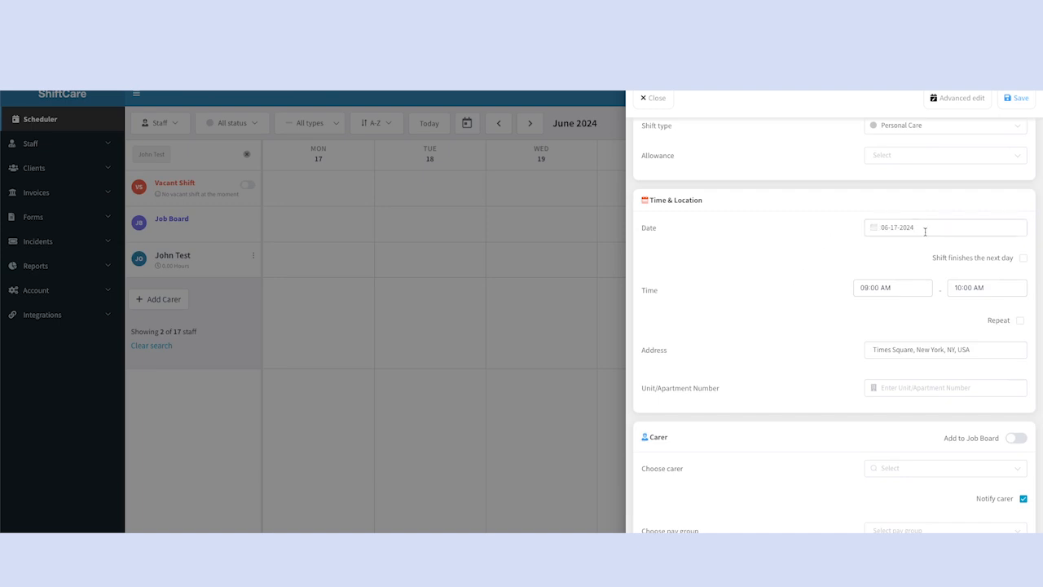
pyautogui.click(968, 292)
pyautogui.click(964, 324)
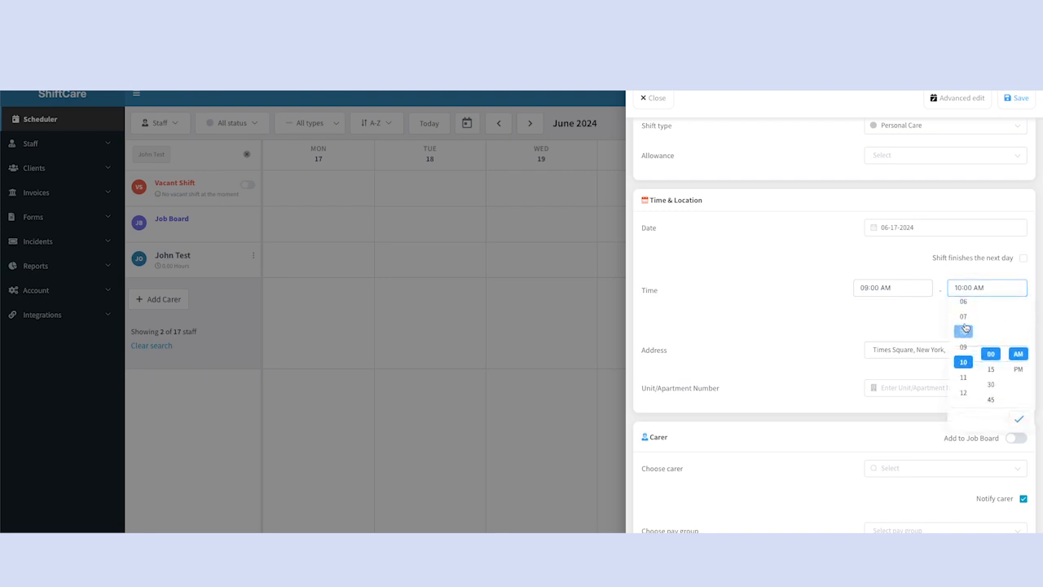
pyautogui.click(964, 338)
pyautogui.click(1018, 369)
pyautogui.click(818, 326)
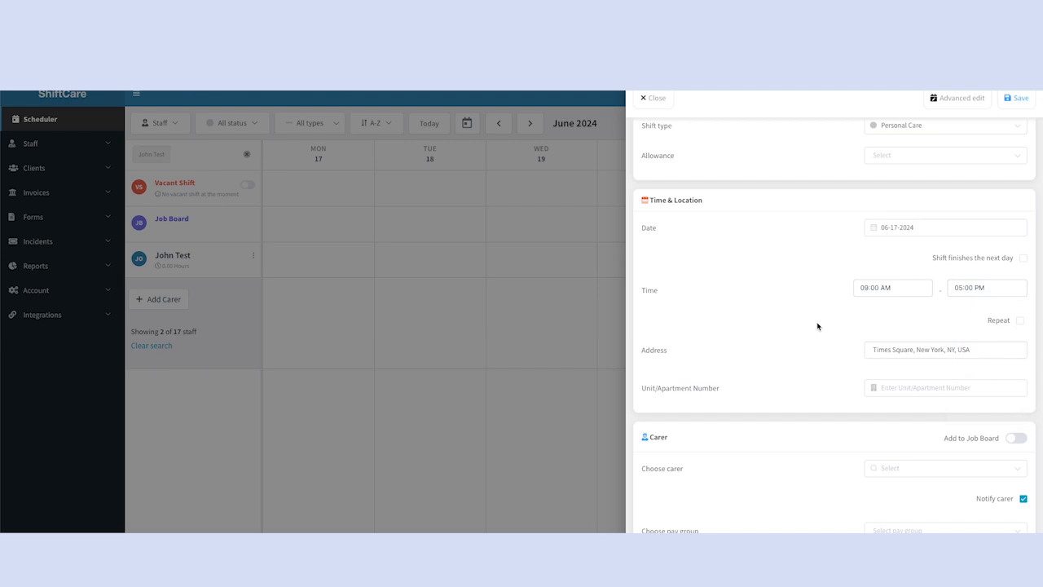
# Search the carers for "test" and assign the first matching carer to the shift.
pyautogui.scroll(-1, 796, 319)
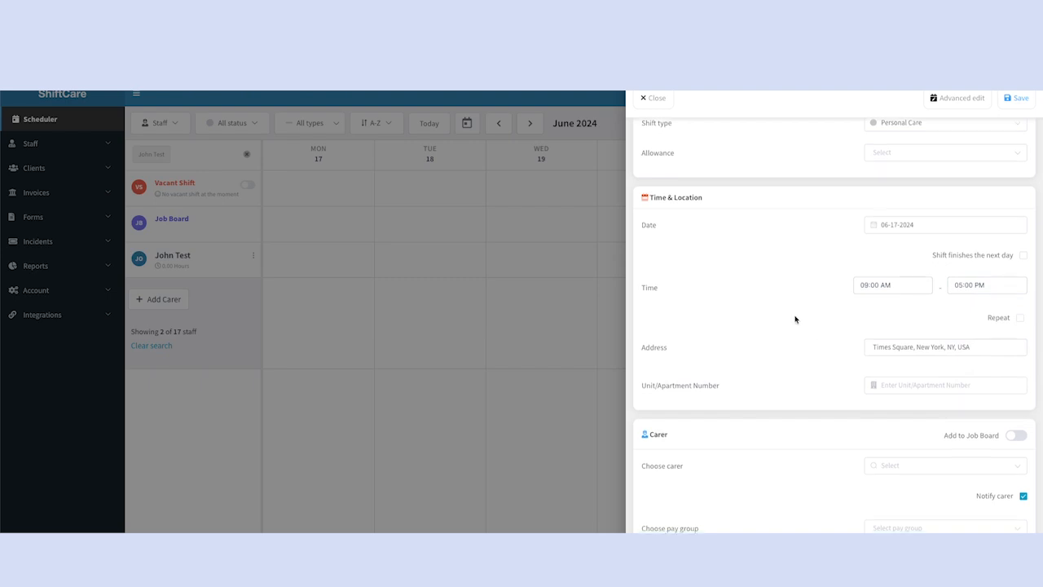
pyautogui.scroll(-2, 796, 320)
pyautogui.scroll(-1, 792, 322)
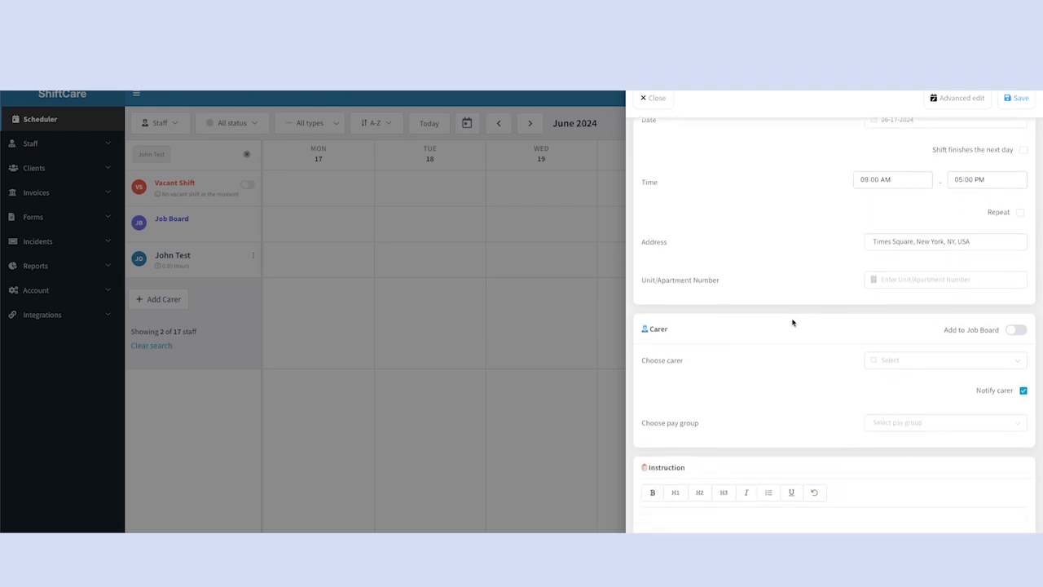
pyautogui.click(936, 351)
pyautogui.write('test')
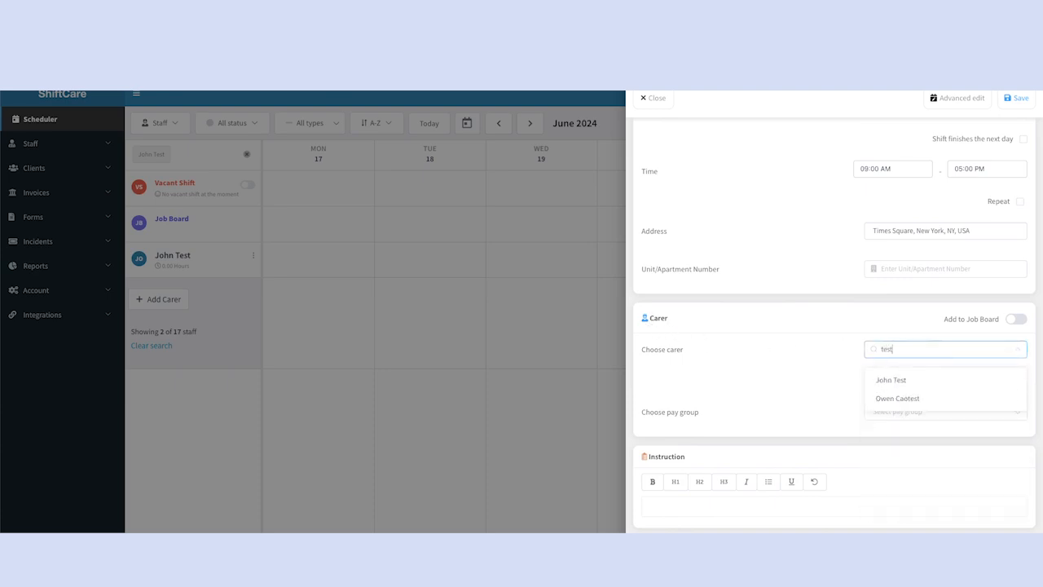
pyautogui.click(928, 377)
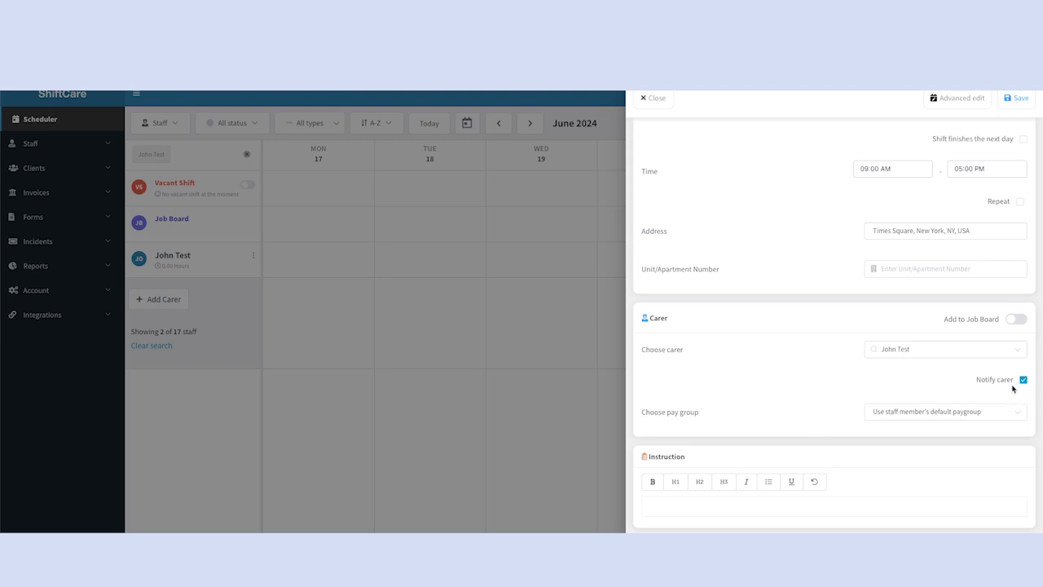
# Open the shift in advanced edit and add the non-mandatory task "Task 1".
pyautogui.scroll(-1, 1012, 389)
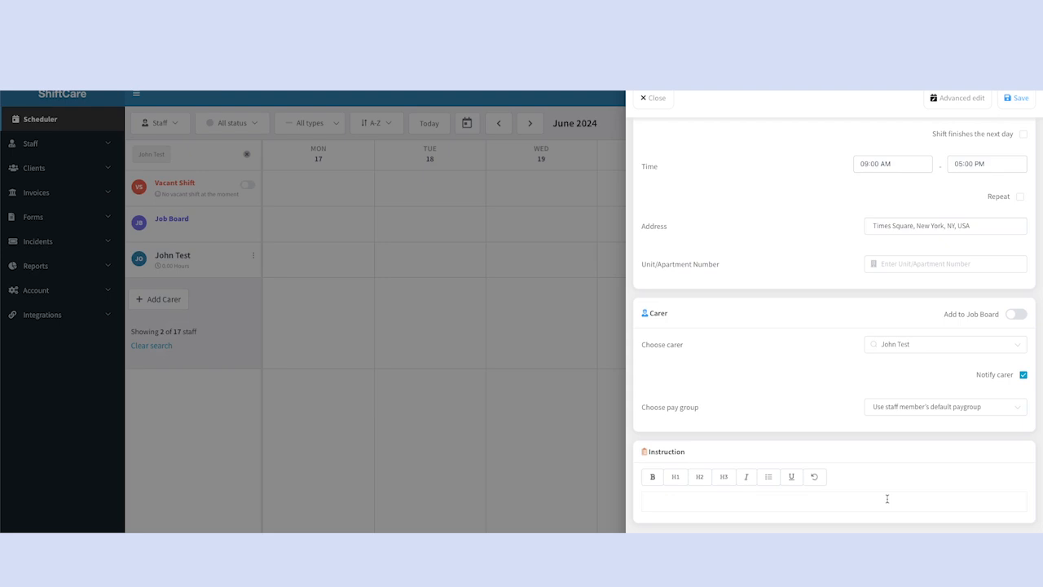
pyautogui.scroll(4, 888, 499)
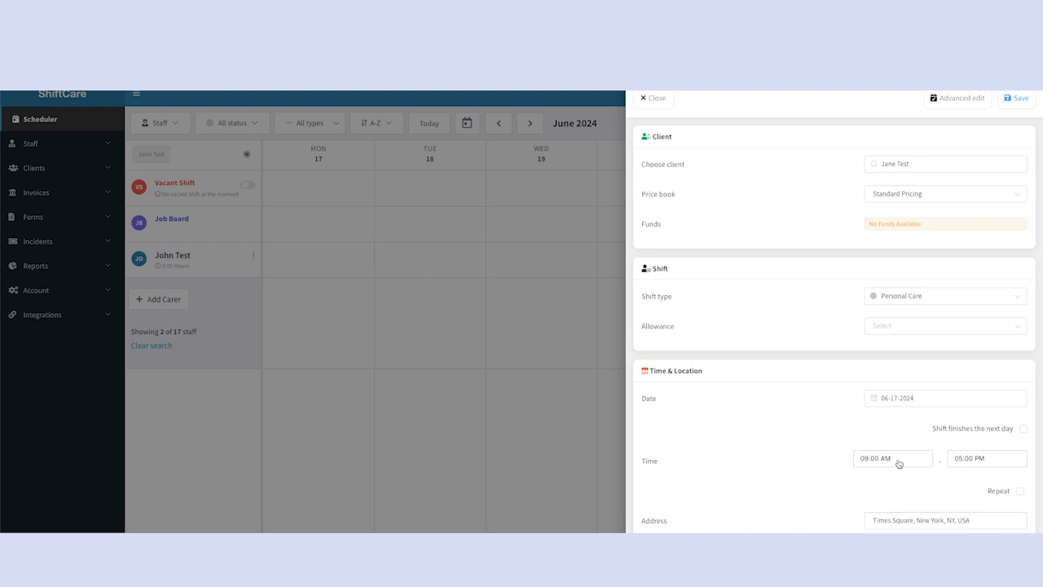
pyautogui.click(958, 104)
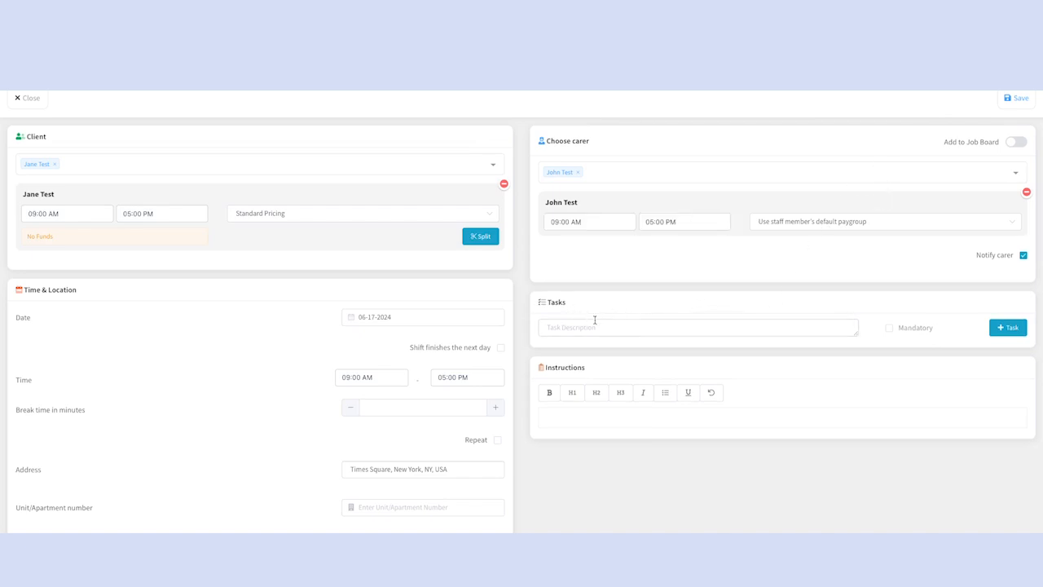
pyautogui.click(611, 328)
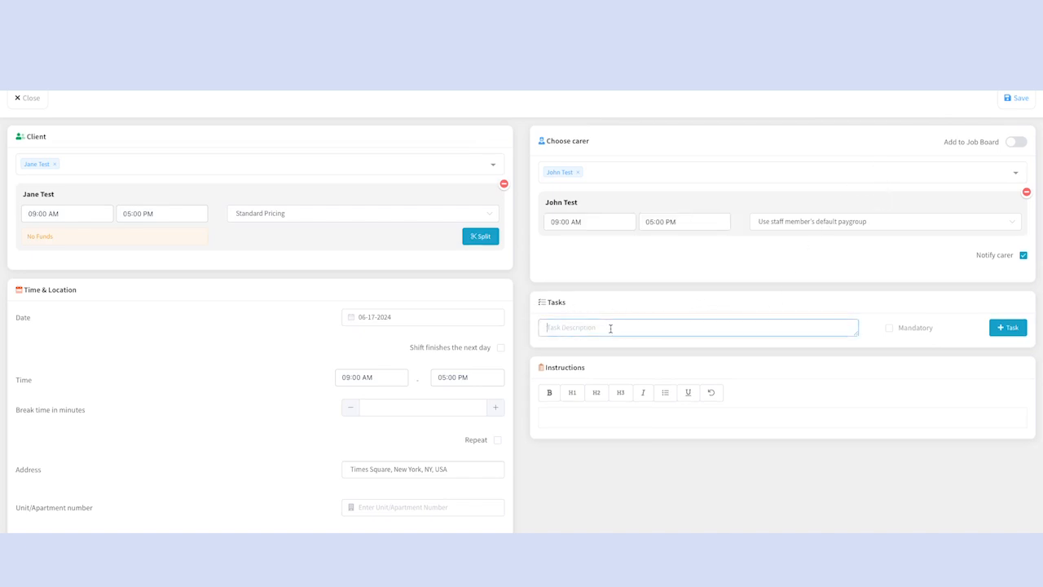
pyautogui.write('Tasks 1')
pyautogui.click(1009, 326)
# Add a second non-mandatory task described as "task 2" to the shift.
pyautogui.click(650, 328)
pyautogui.write('task 2')
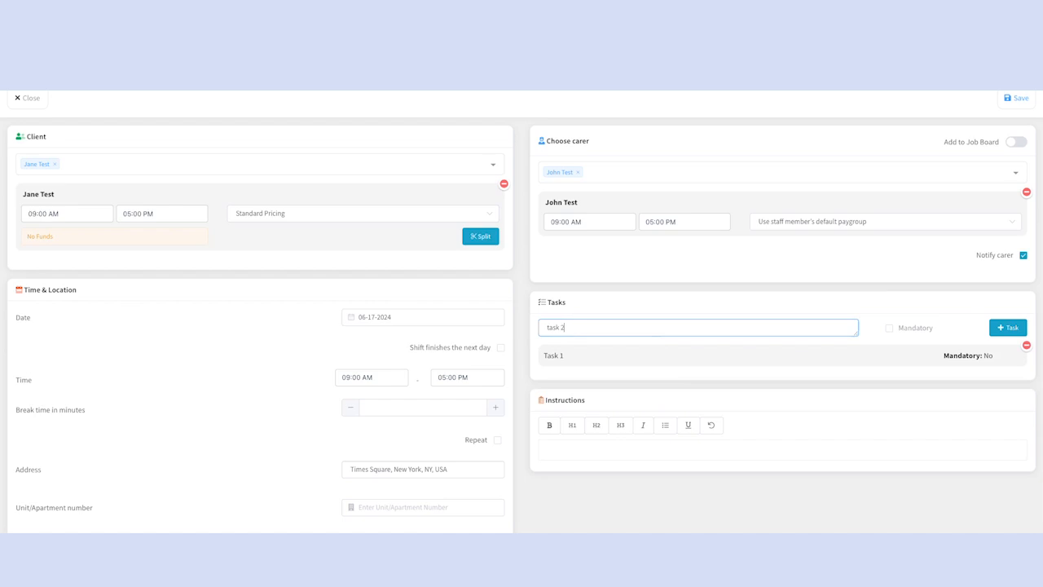
pyautogui.click(1009, 326)
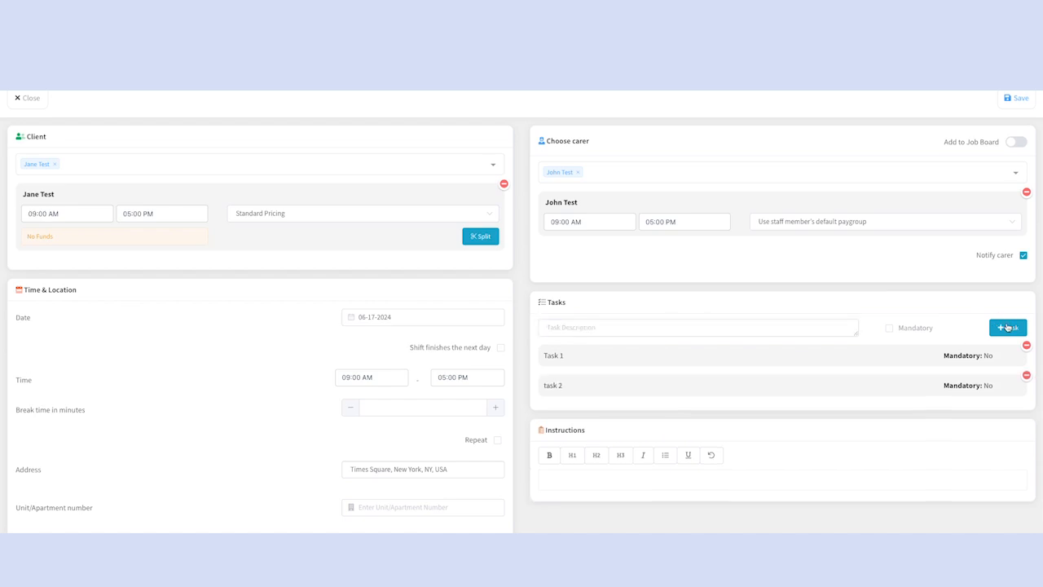
# Add a mandatory task described as "important task" and save the shift.
pyautogui.click(646, 329)
pyautogui.write('import')
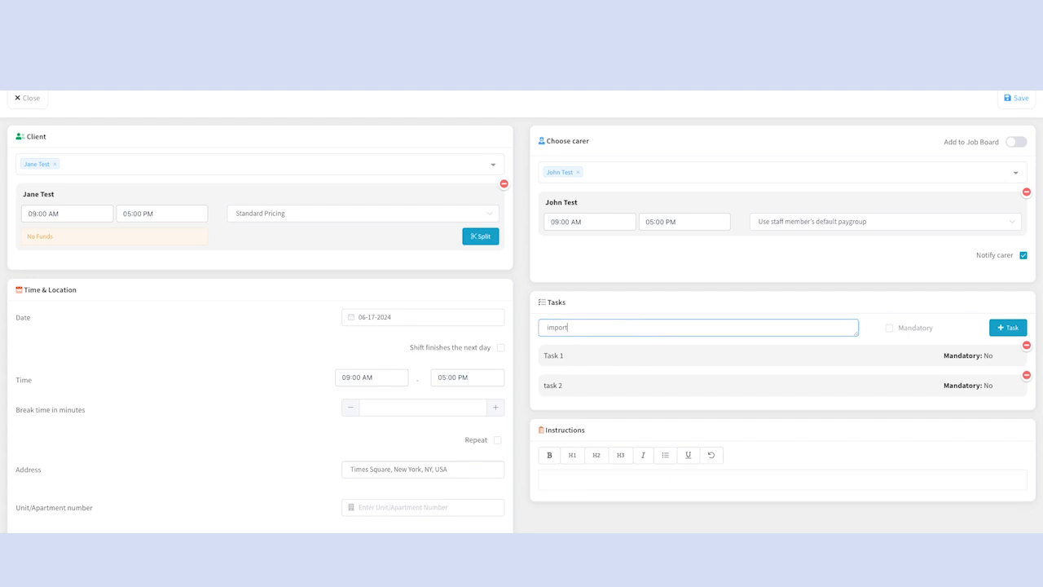
pyautogui.write('ant task')
pyautogui.click(889, 329)
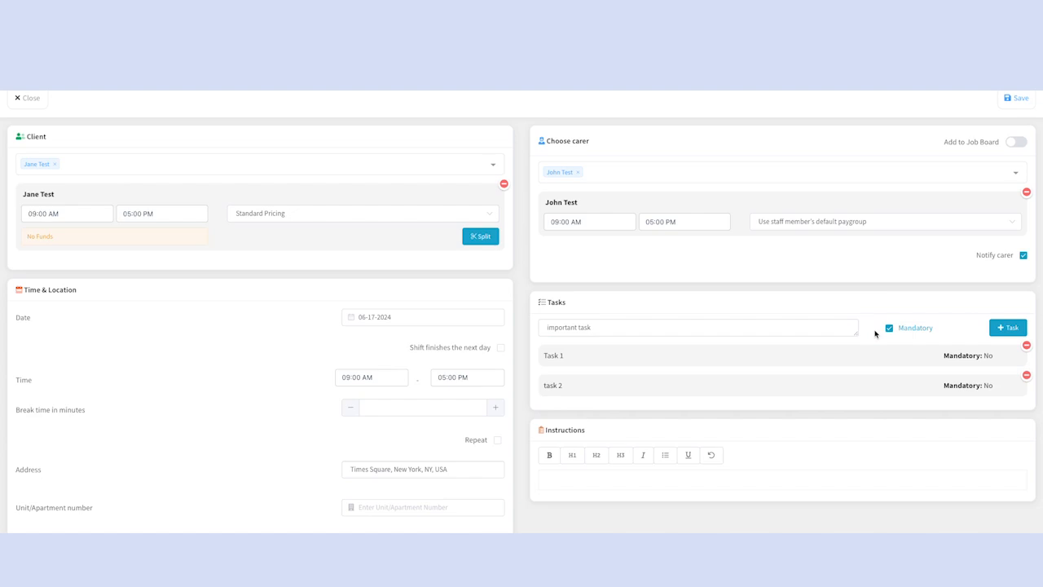
pyautogui.press('Return')
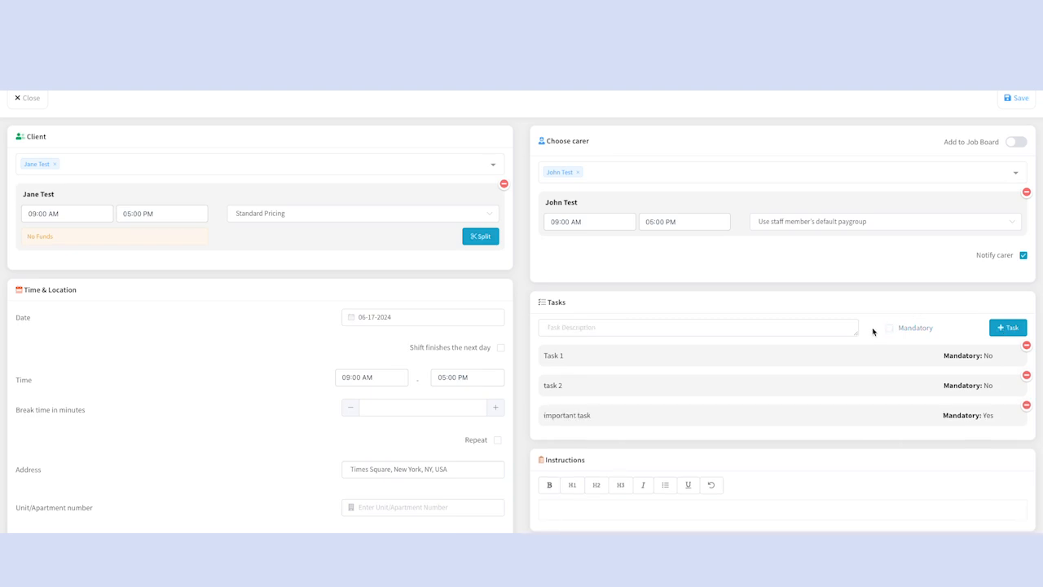
pyautogui.click(1012, 97)
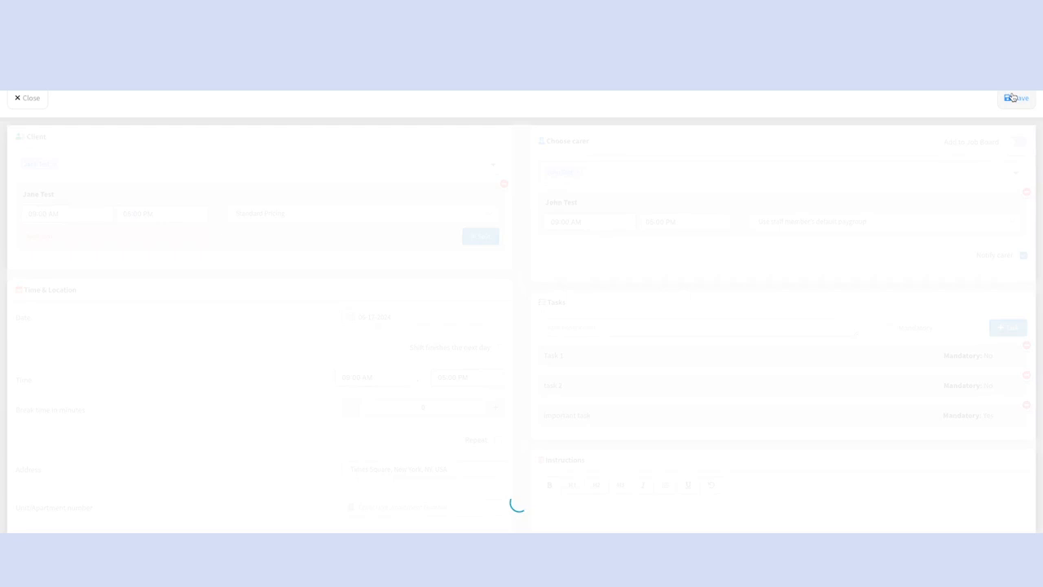